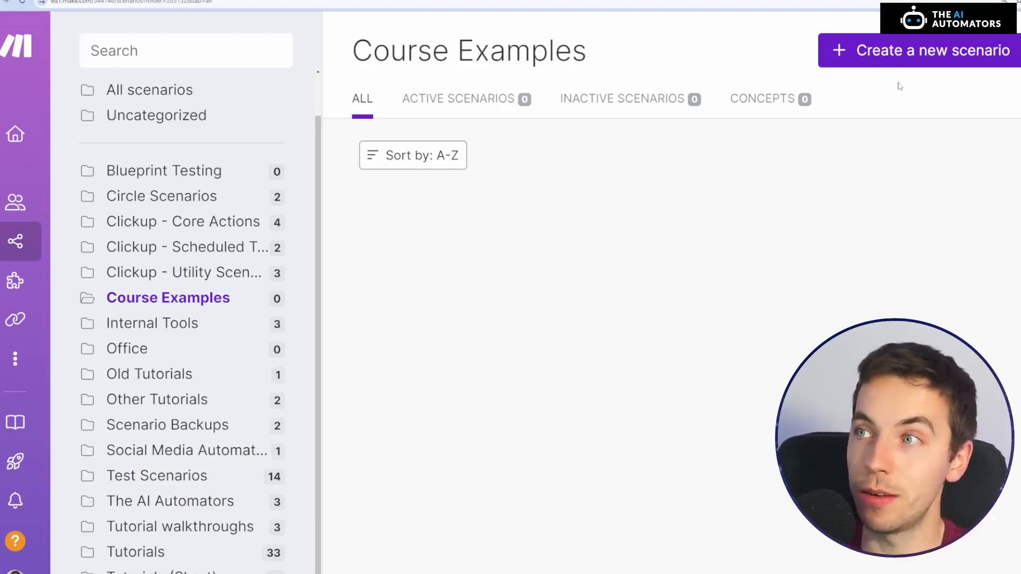
Create a new scenario in the Course Examples folder and search the apps for Slack, showing all its modules
click(889, 52)
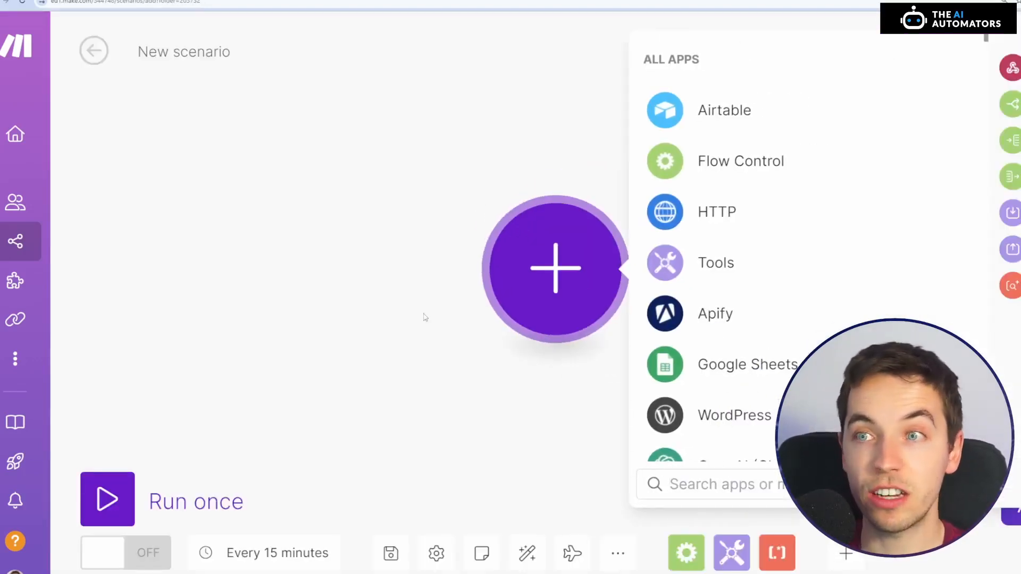
click(395, 232)
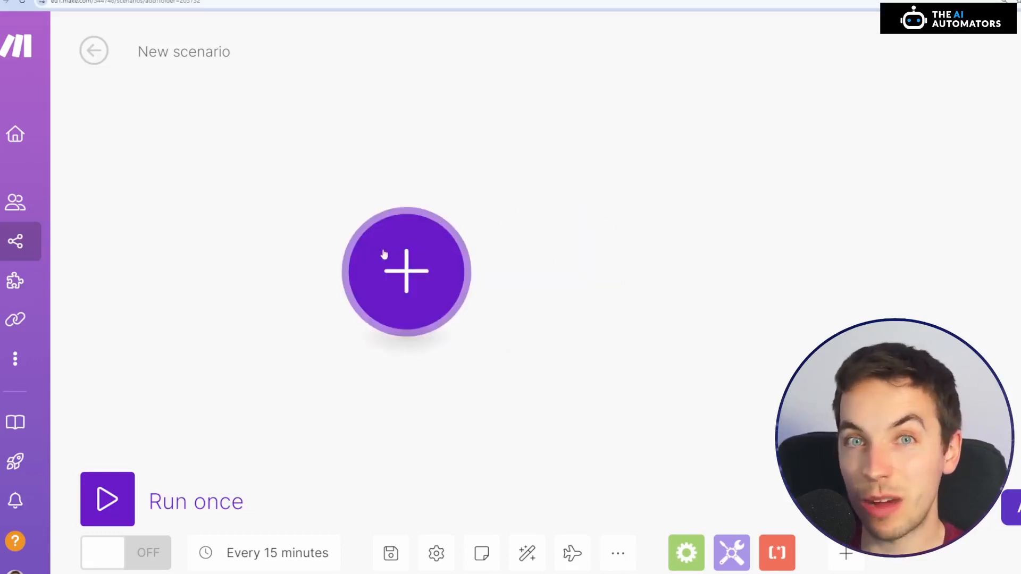
click(411, 274)
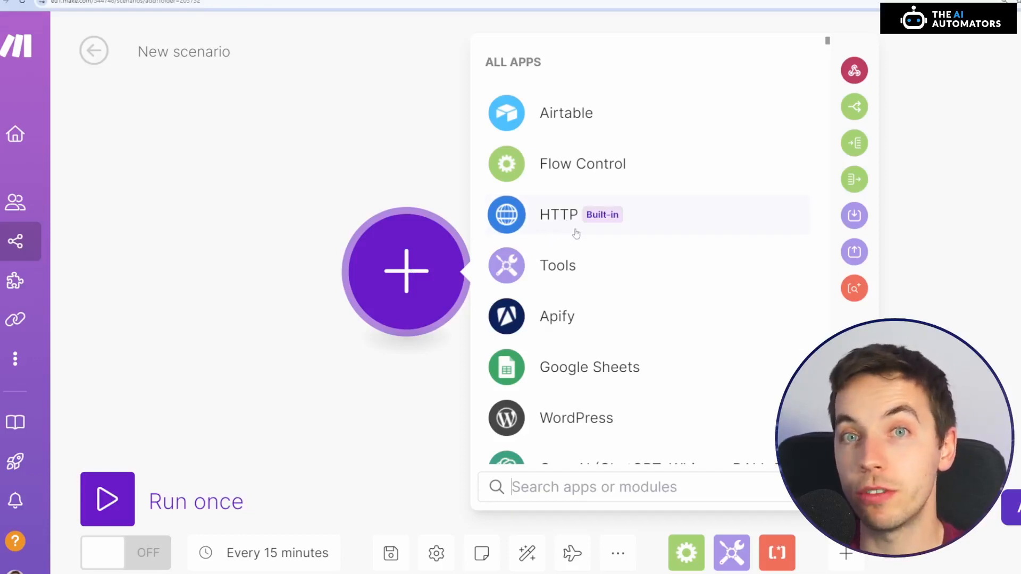
scroll(576, 233, down, 3)
scroll(659, 258, up, 1)
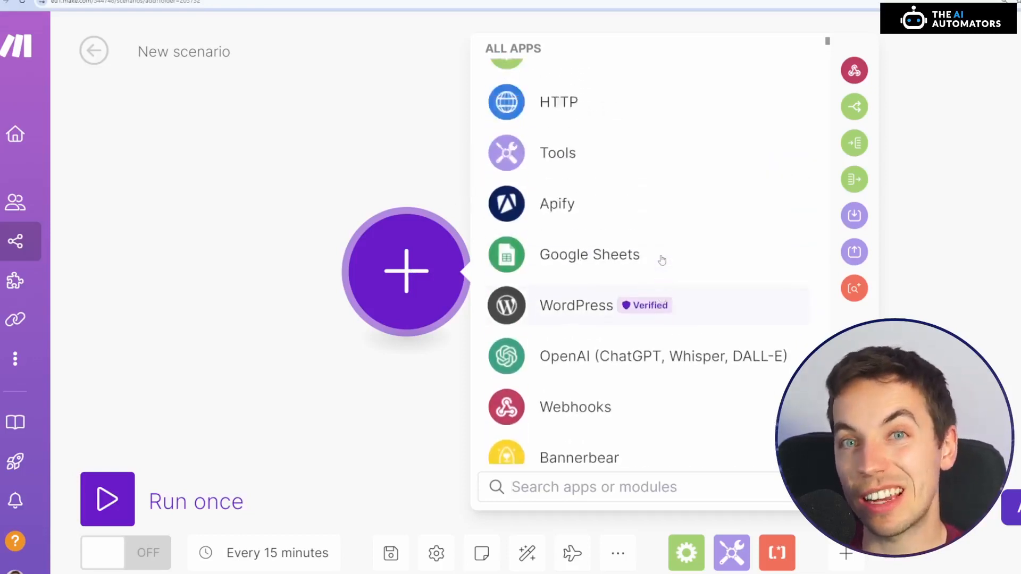
scroll(662, 253, up, 2)
text(slack)
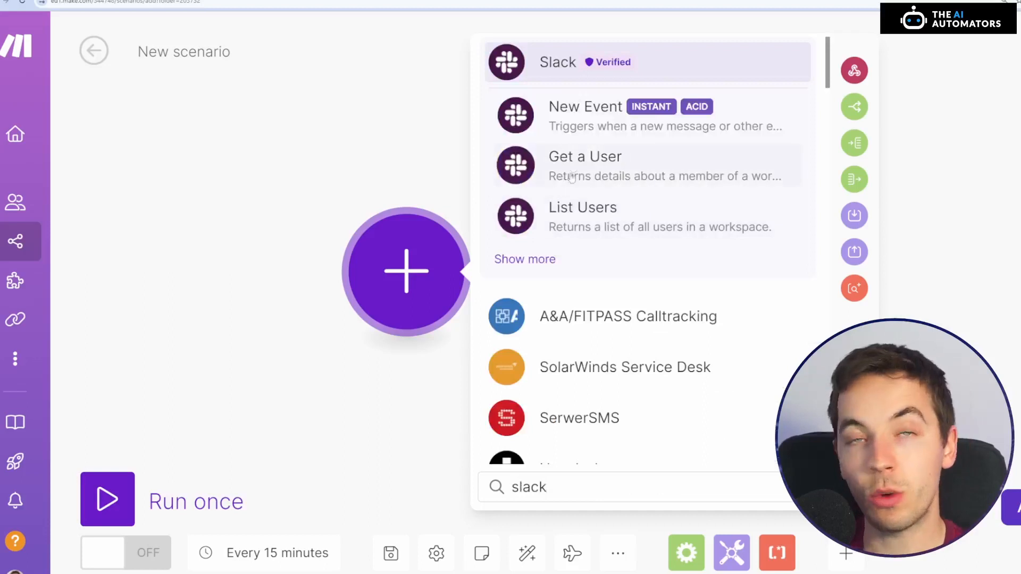
mouse_move(587, 65)
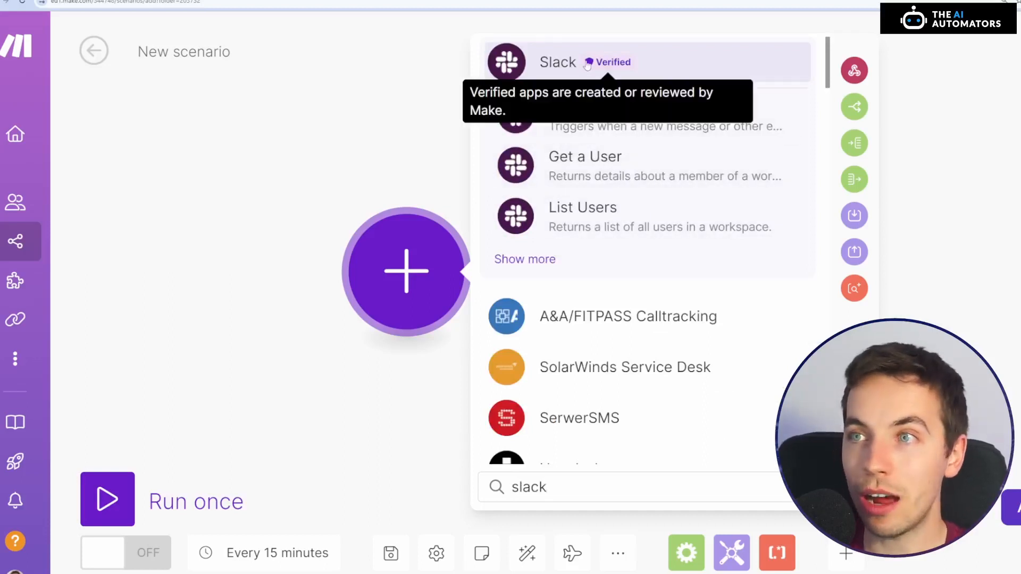
click(532, 259)
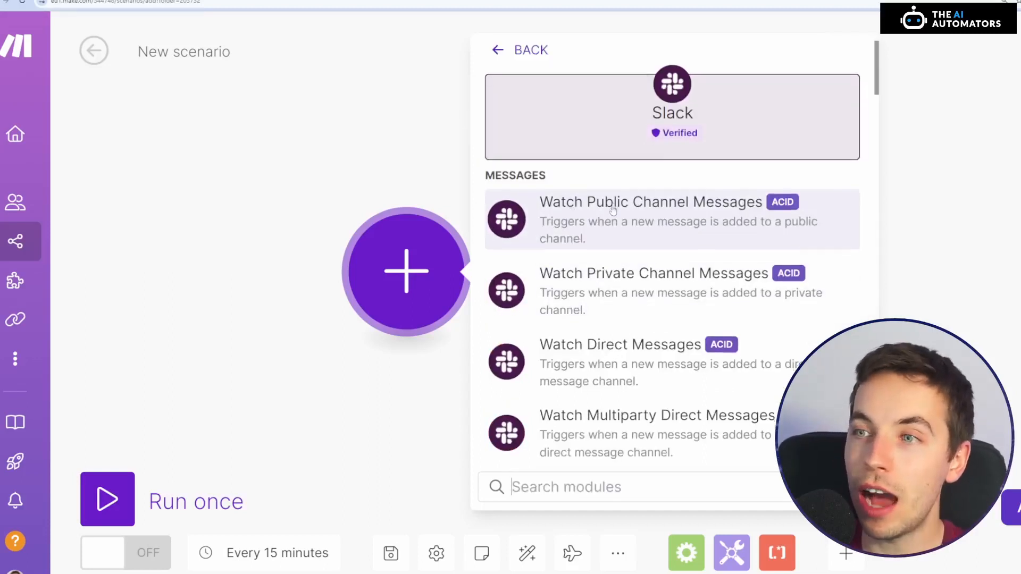
scroll(612, 214, down, 2)
scroll(621, 299, down, 1)
scroll(668, 234, up, 5)
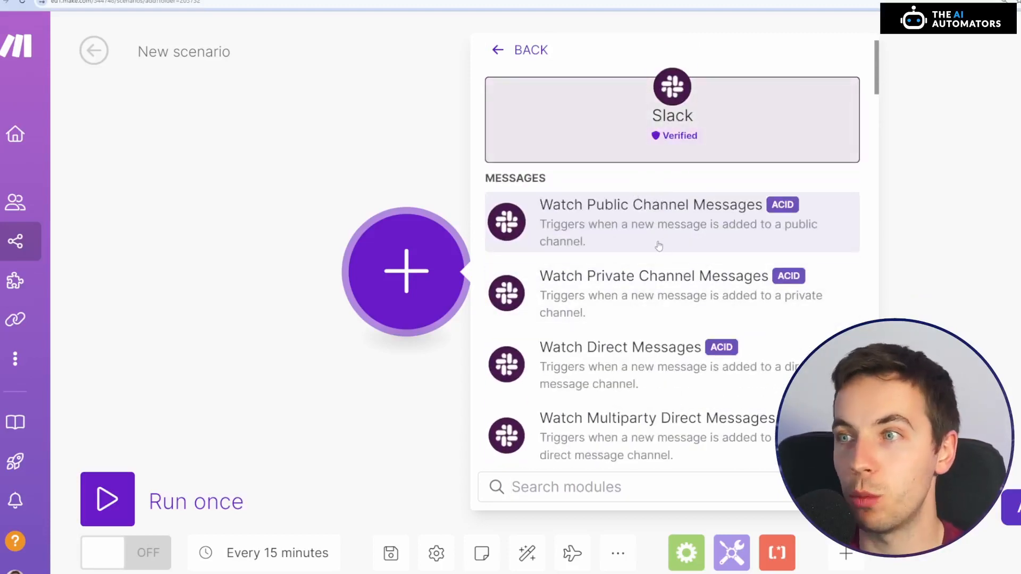
scroll(674, 272, down, 1)
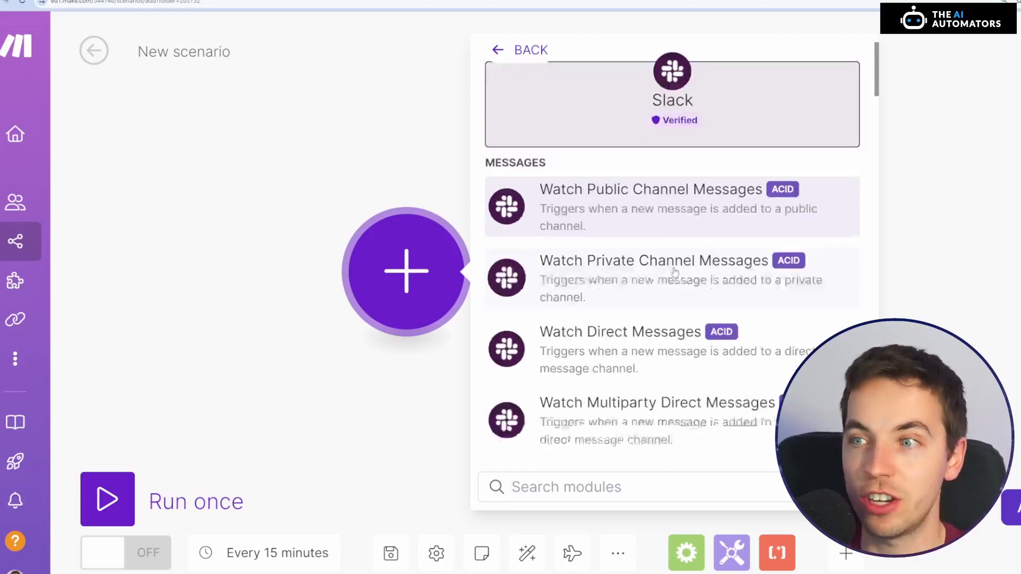
scroll(675, 272, down, 10)
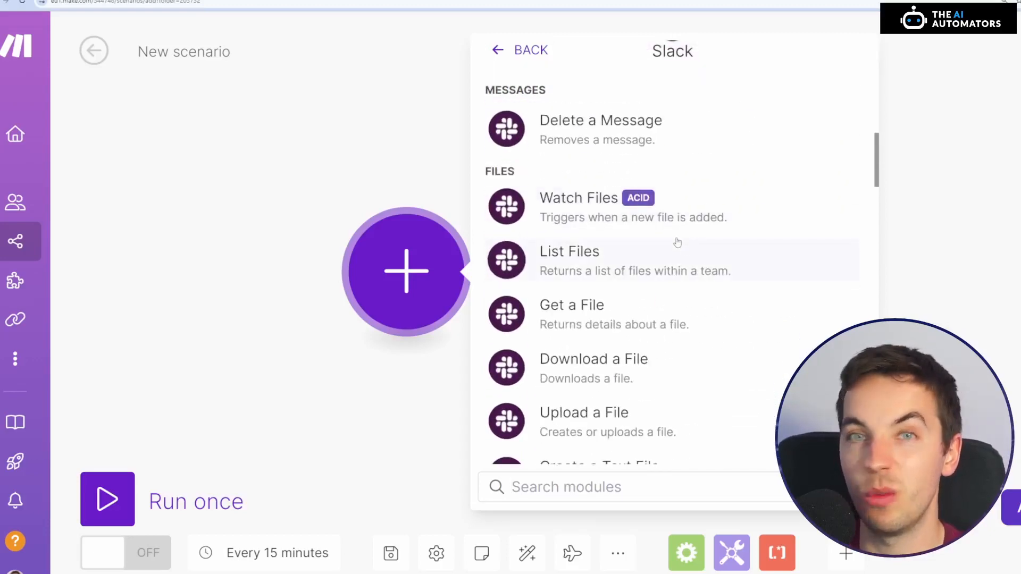
scroll(678, 243, down, 8)
scroll(680, 241, up, 6)
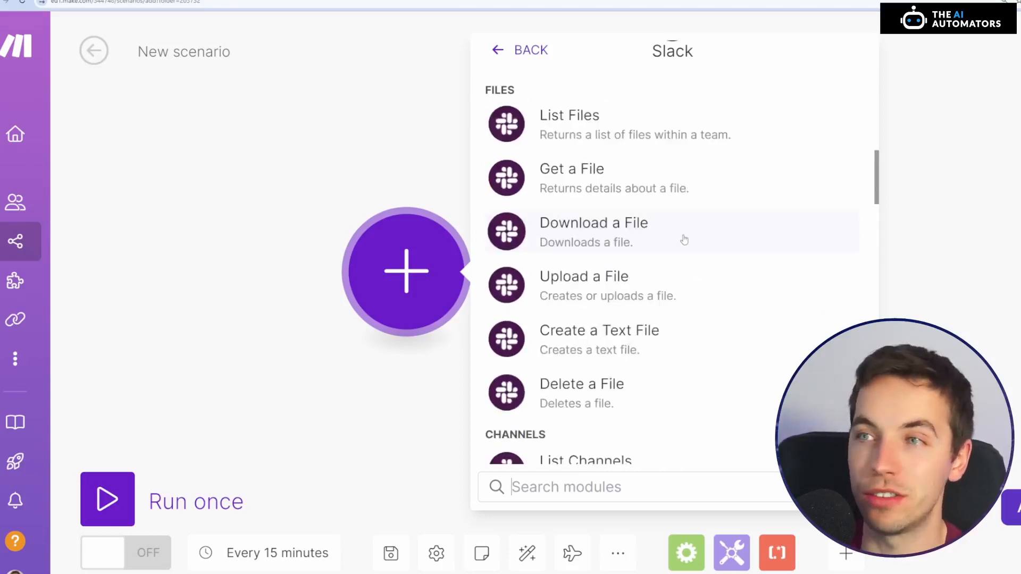
scroll(684, 241, up, 10)
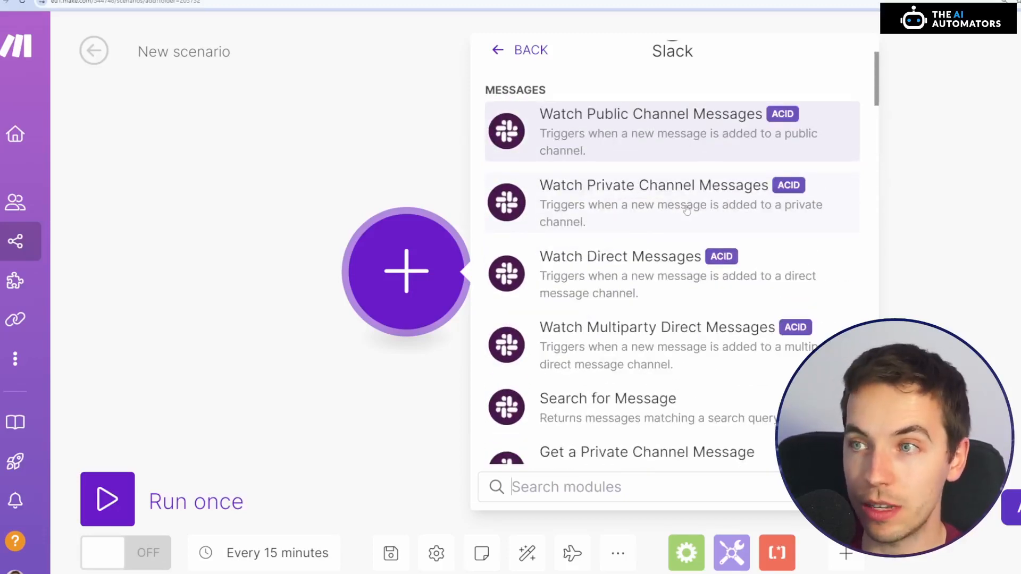
click(684, 208)
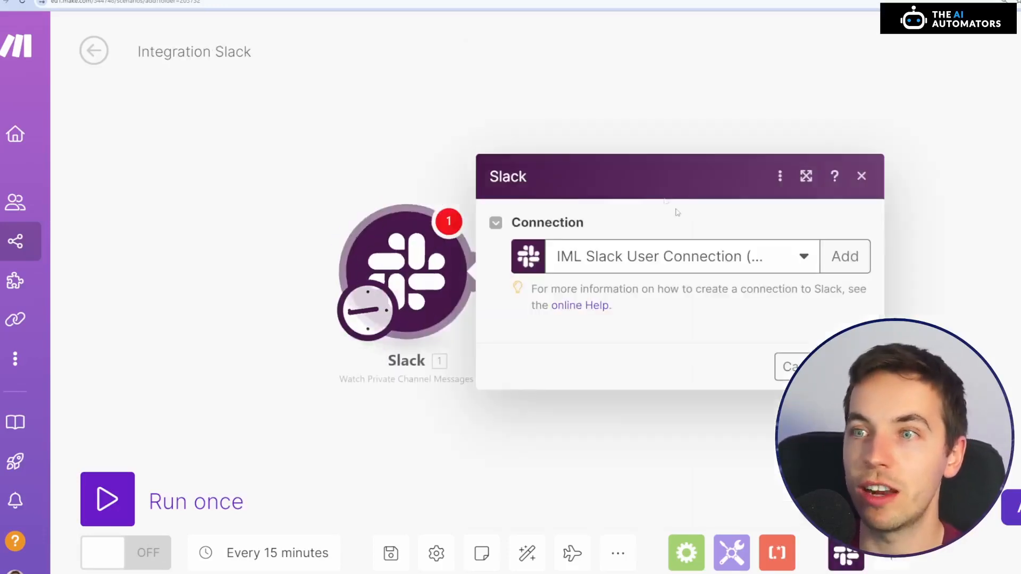
Switch to Slack to view the private channel test-channel-2, and return to the Make scenario
key(alt+Tab)
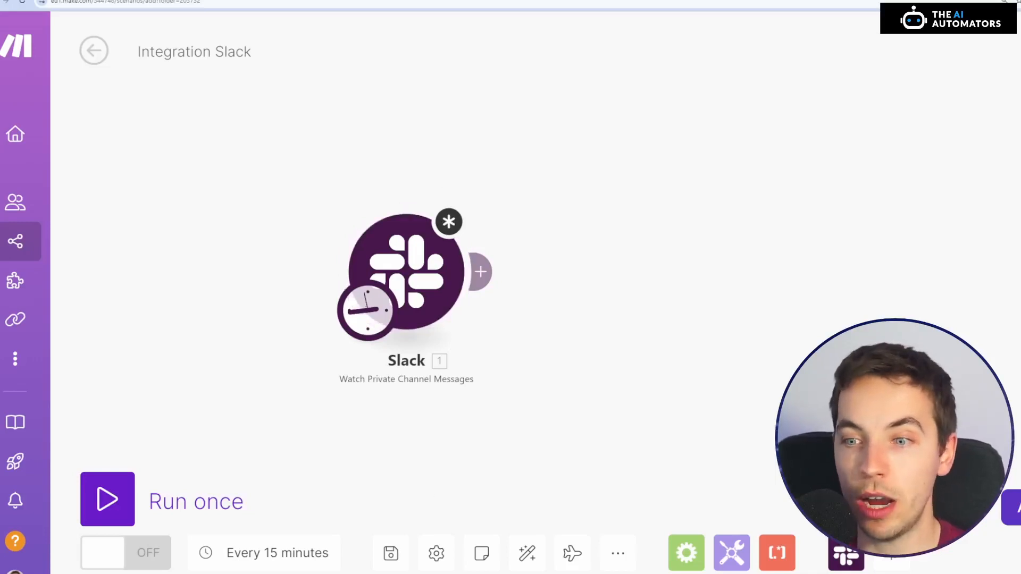
click(404, 573)
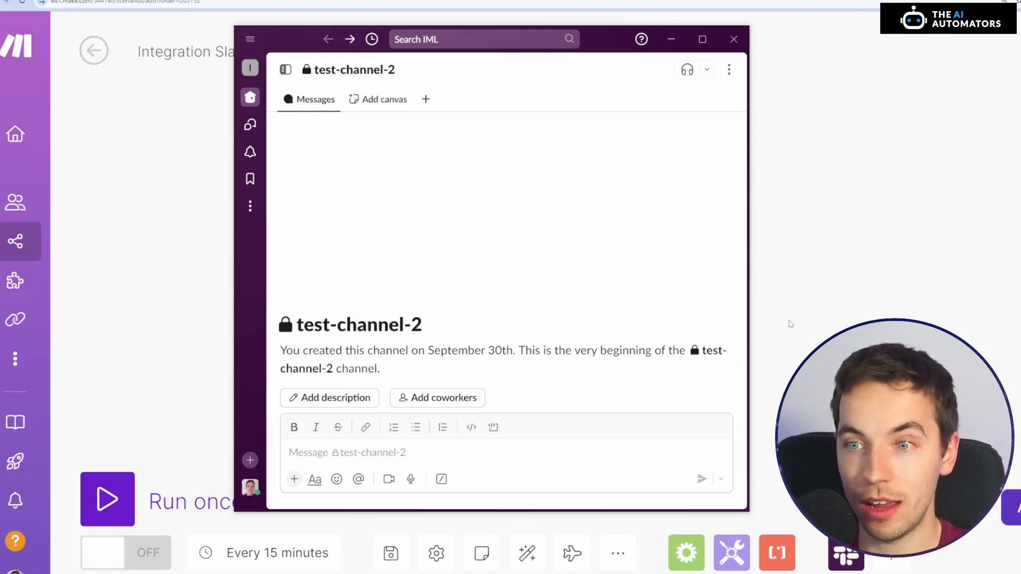
click(796, 304)
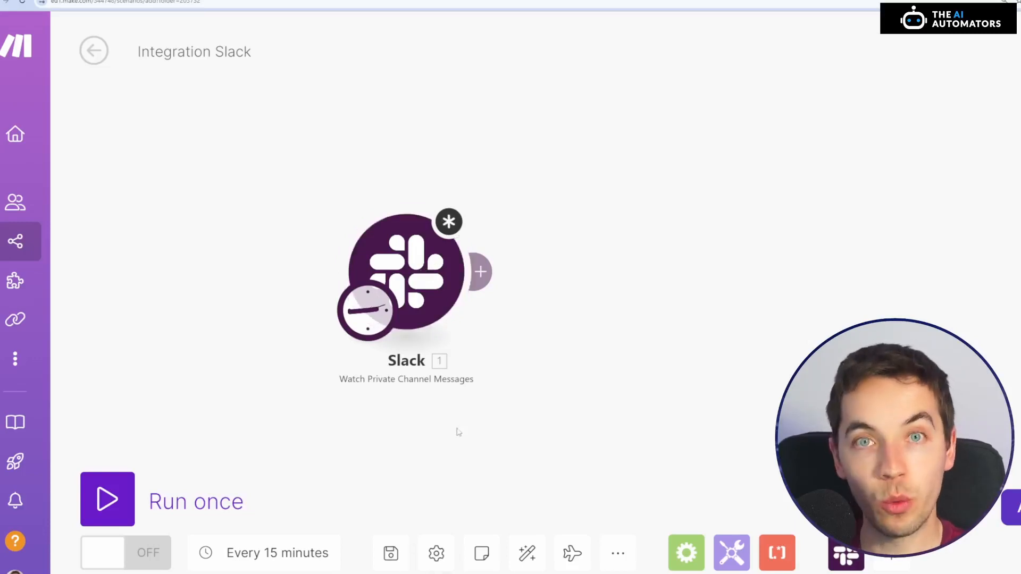
key(alt+Tab)
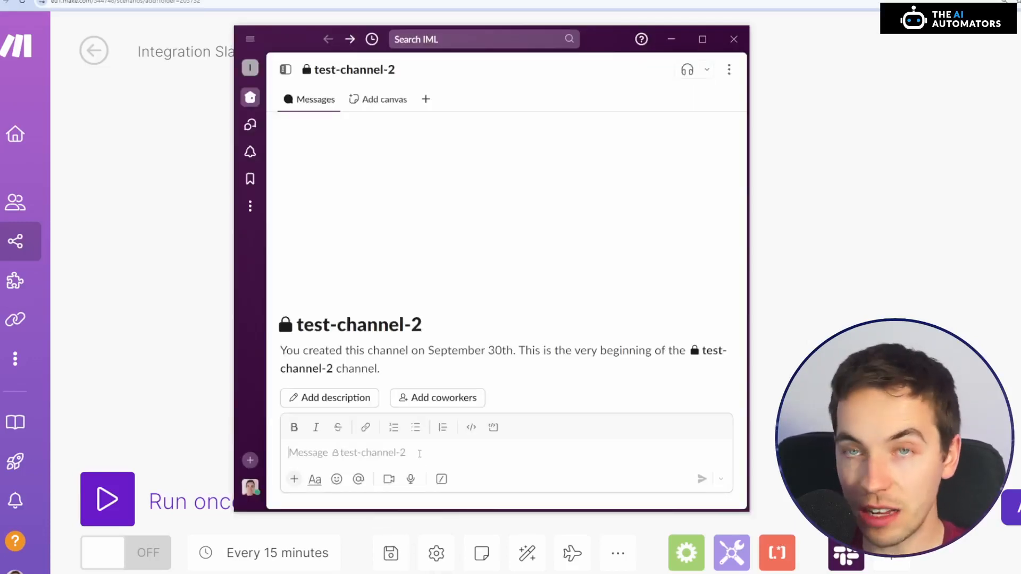
click(799, 364)
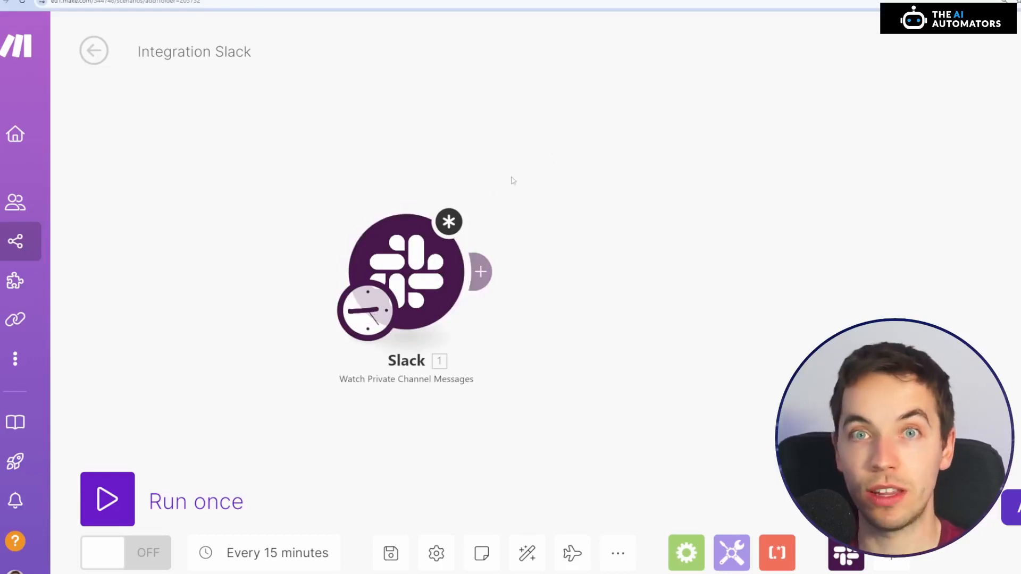
Set the Slack trigger to watch the private channel test-channel-2
click(407, 272)
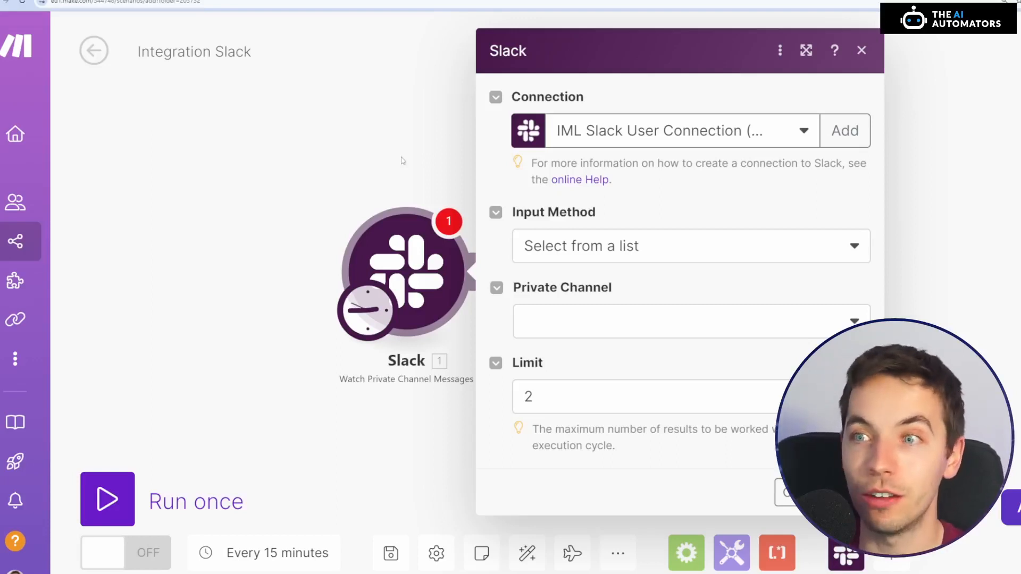
click(351, 150)
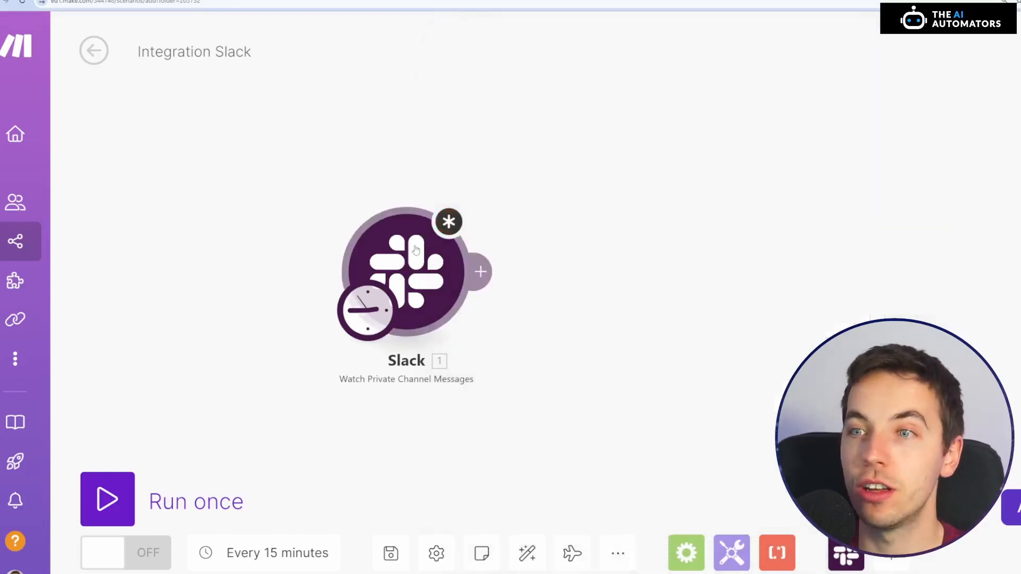
click(409, 255)
click(846, 130)
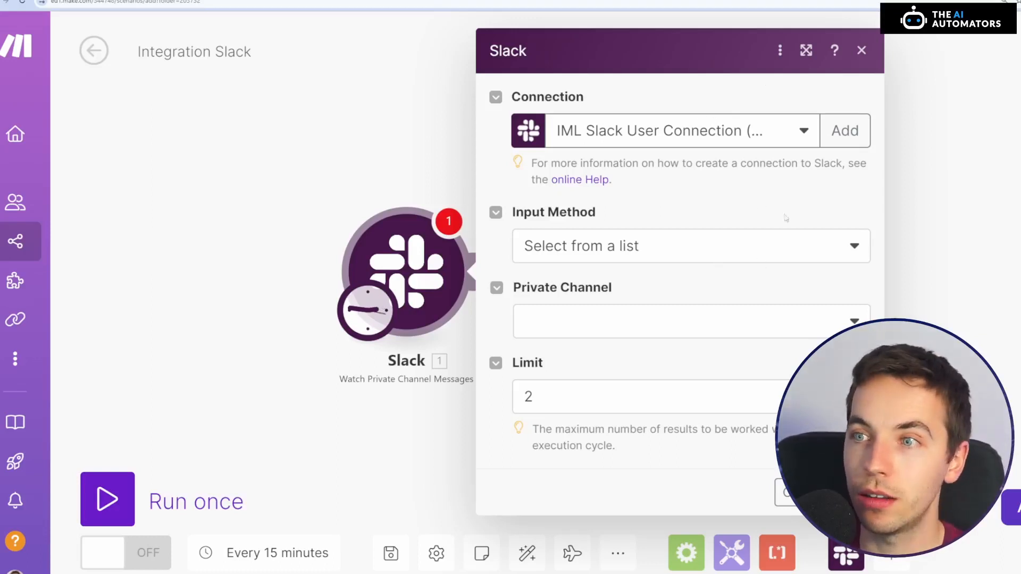
click(767, 339)
click(567, 476)
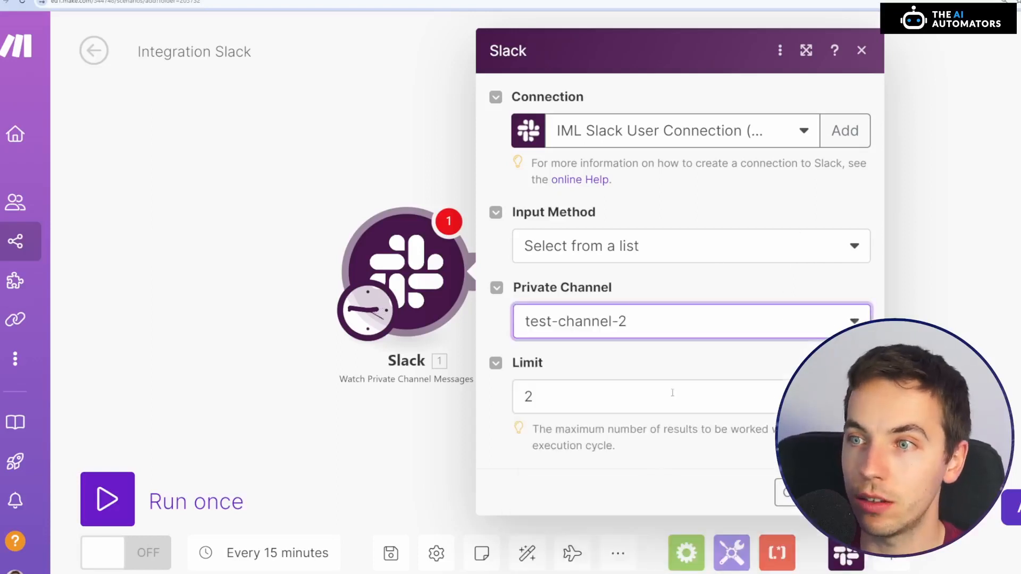
Set the Slack trigger's limit to 1 and have it start from now on
key(Tab)
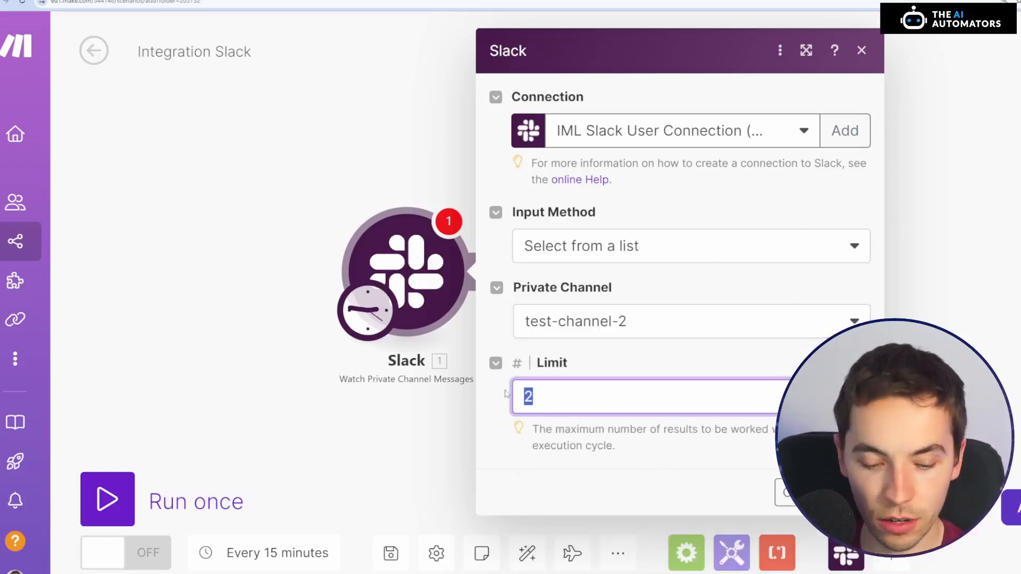
text(1)
click(495, 416)
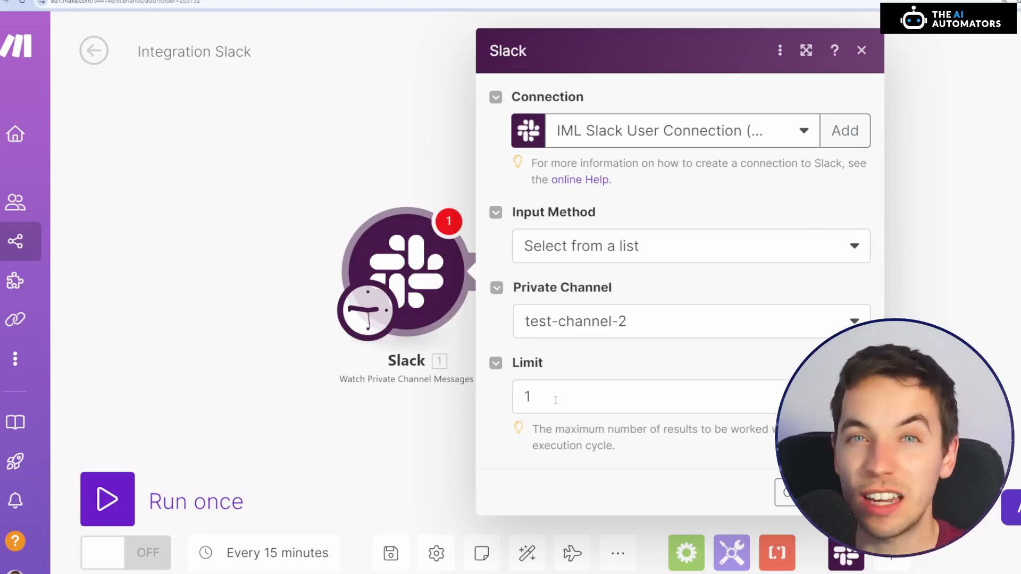
click(784, 492)
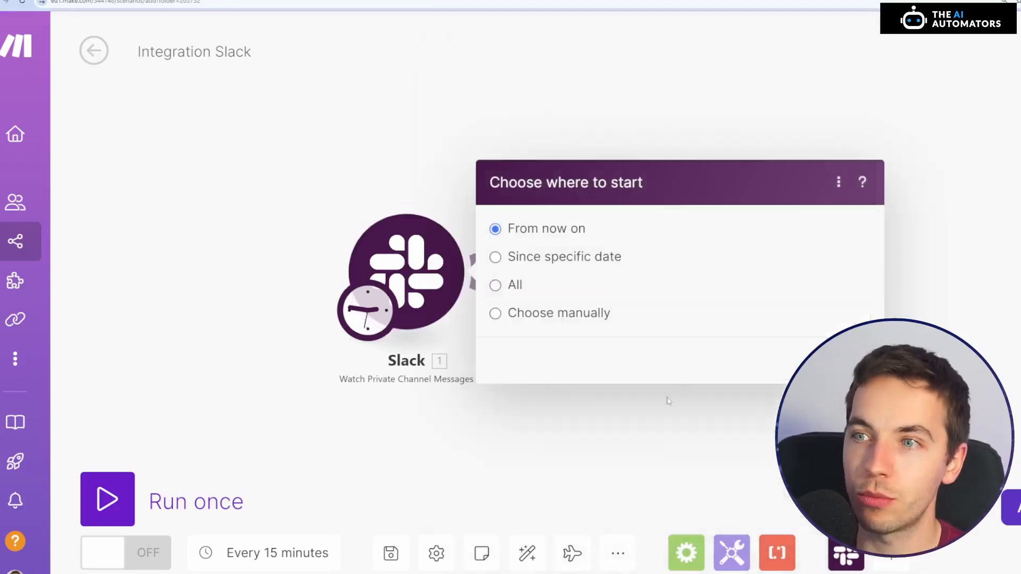
click(856, 361)
Save the scenario and run it once, checking the output of the Slack trigger's operation
click(393, 553)
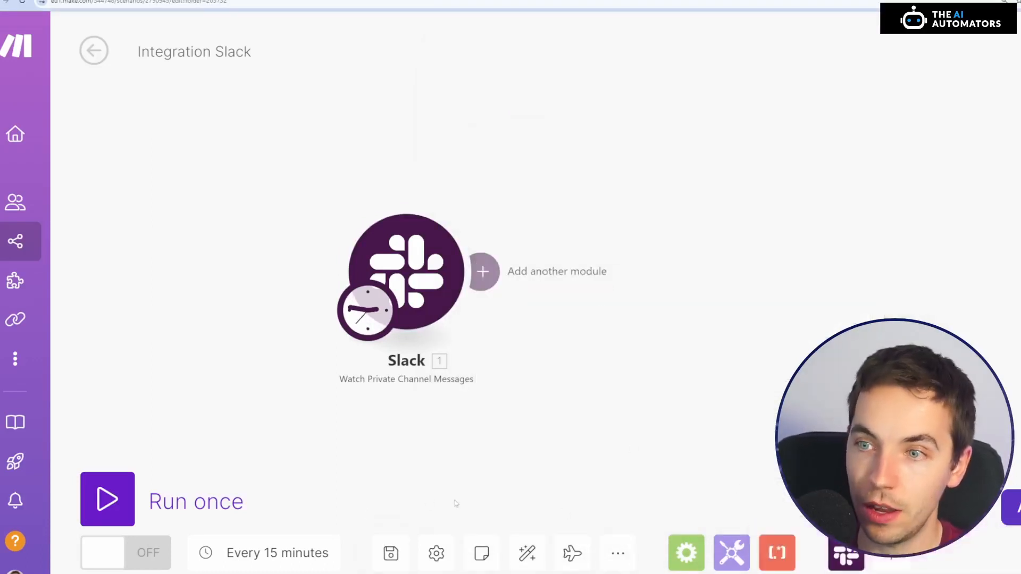
click(123, 497)
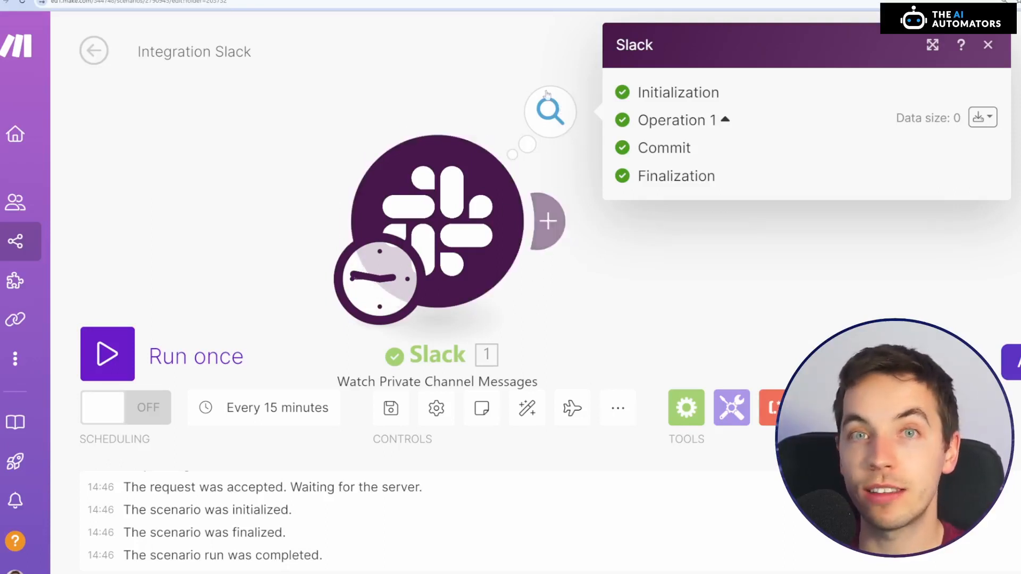
click(489, 81)
click(557, 127)
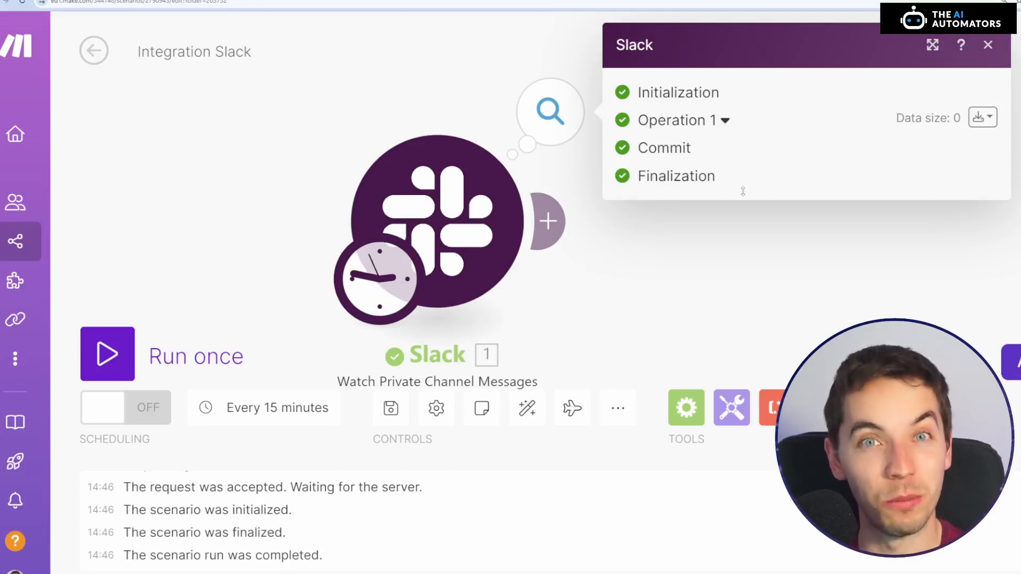
Switch to Slack, send "test message" in test-channel-2, and return to the Make scenario
key(alt+Tab)
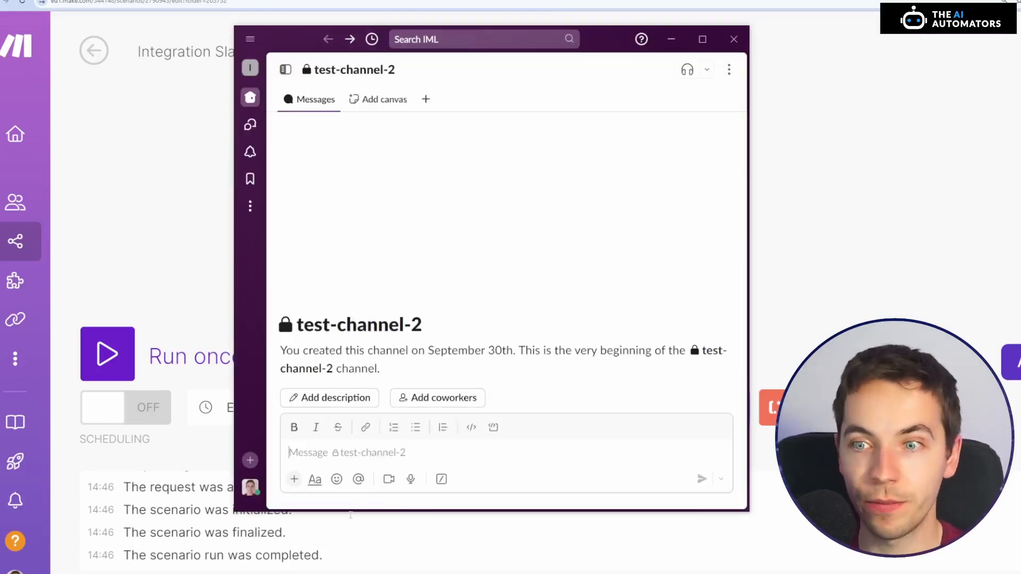
text(test message)
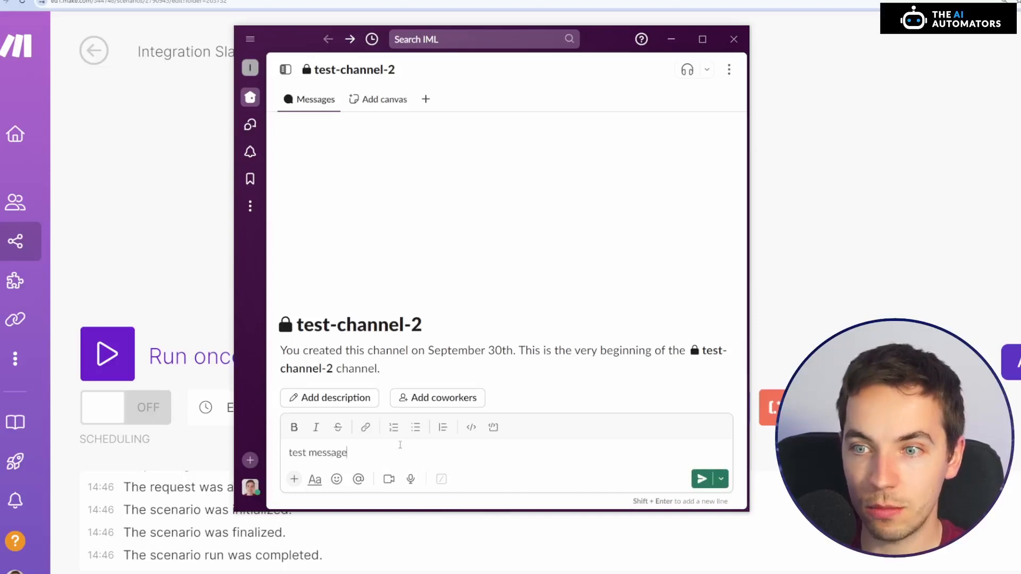
key(Return)
click(202, 266)
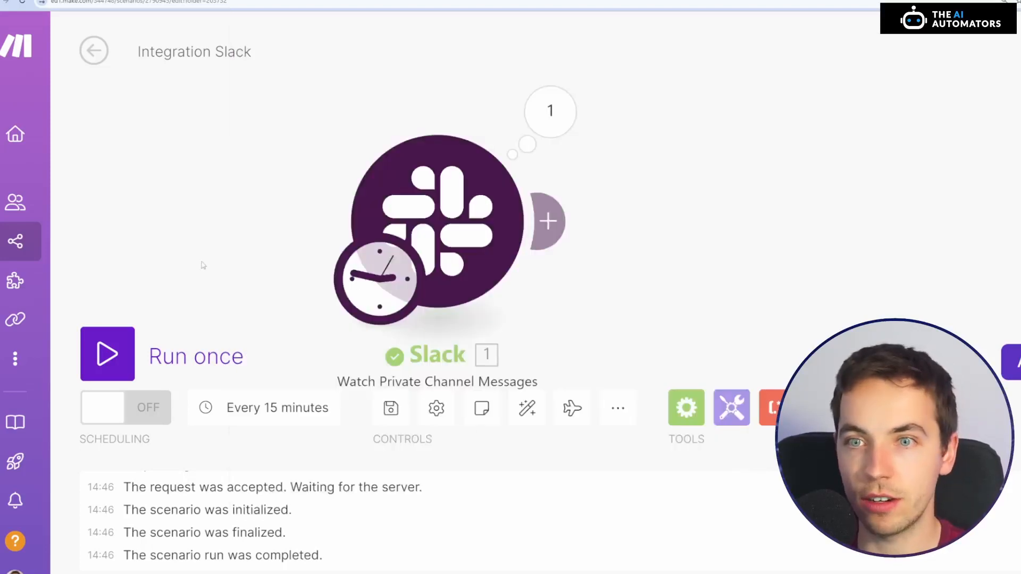
Run the scenario once more and examine the text, date and time stamp in the Slack trigger's output bundle
click(111, 356)
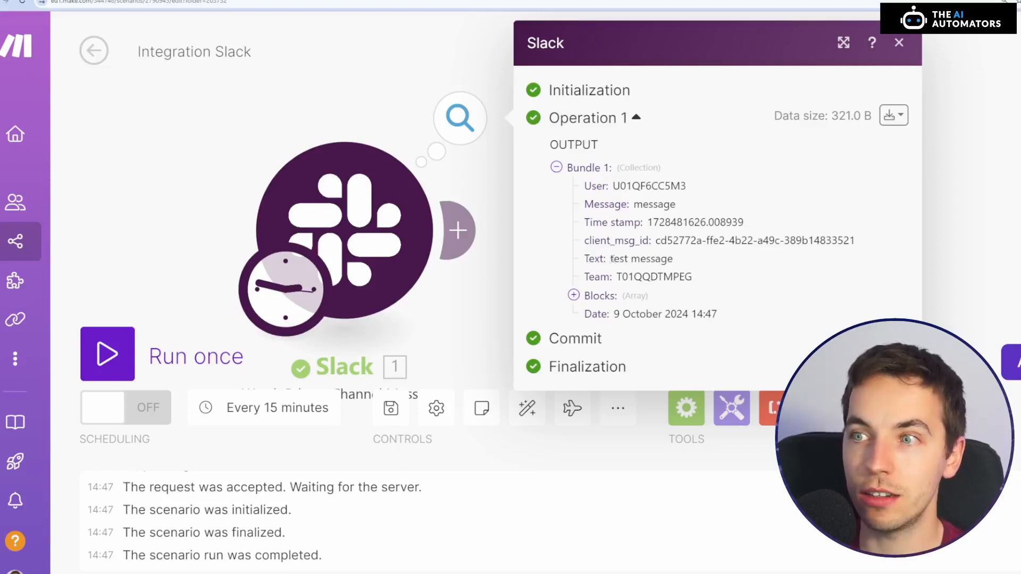
drag(609, 259, 667, 258)
click(685, 264)
drag(620, 314, 663, 317)
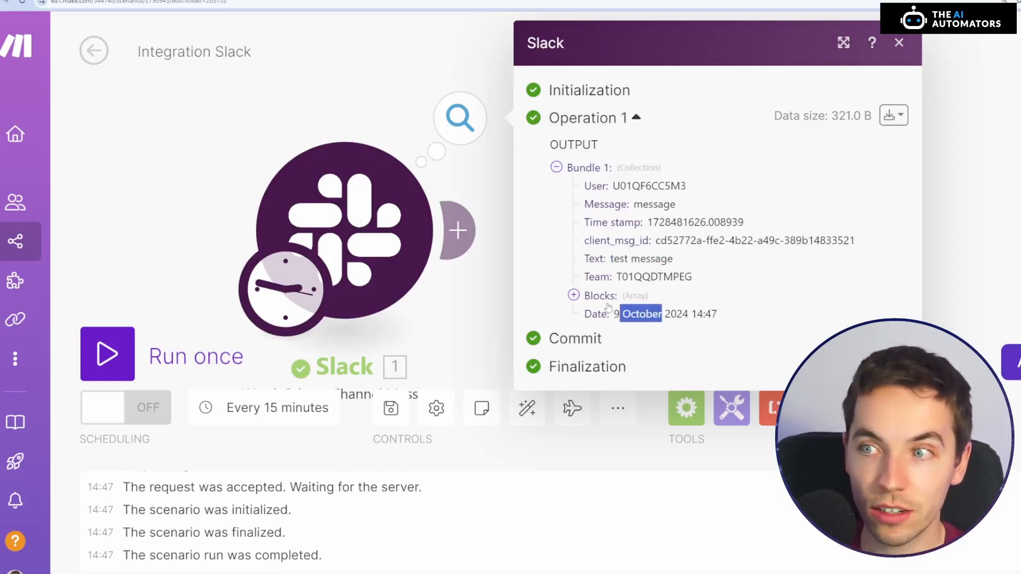
drag(646, 223, 682, 223)
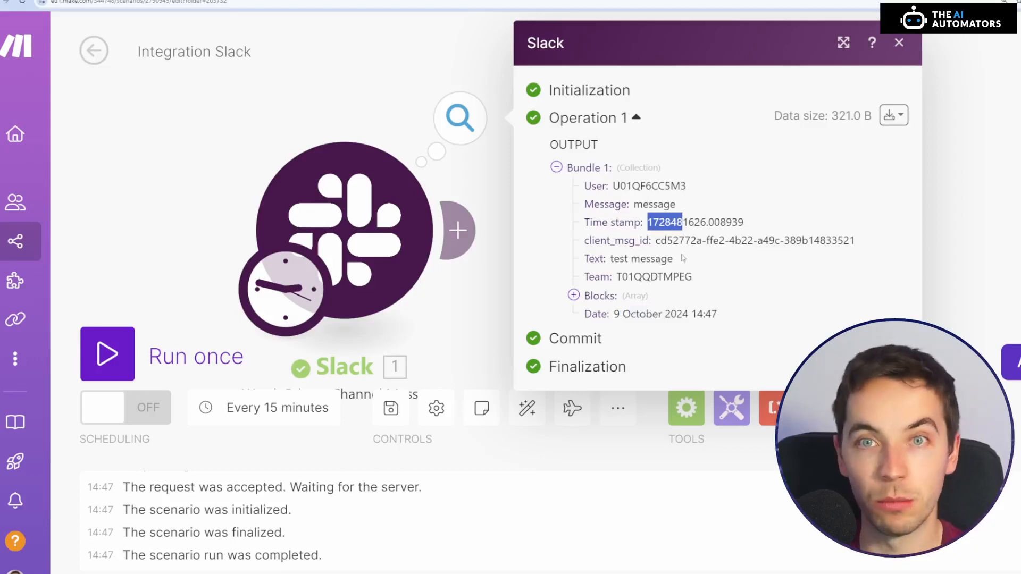
click(657, 309)
key(ctrl+plus)
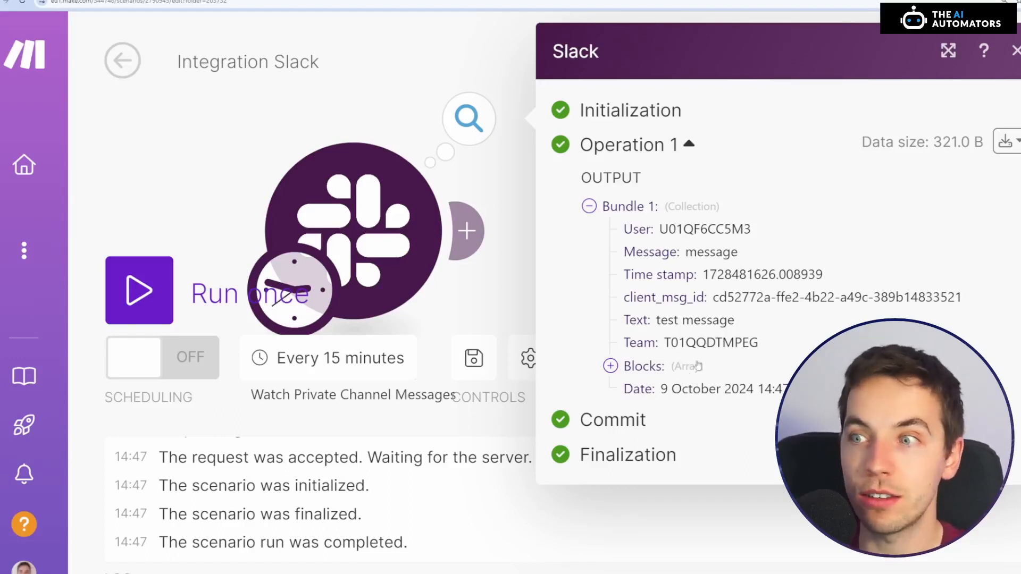
Examine the date, user ID and message text in the Slack trigger's output bundle
drag(659, 389, 724, 389)
drag(659, 228, 693, 229)
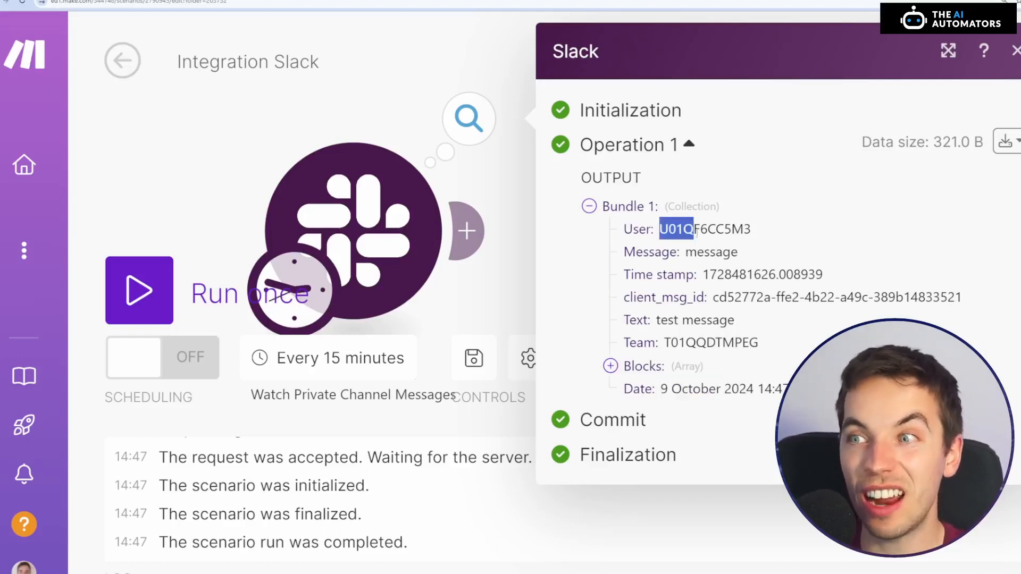
click(738, 230)
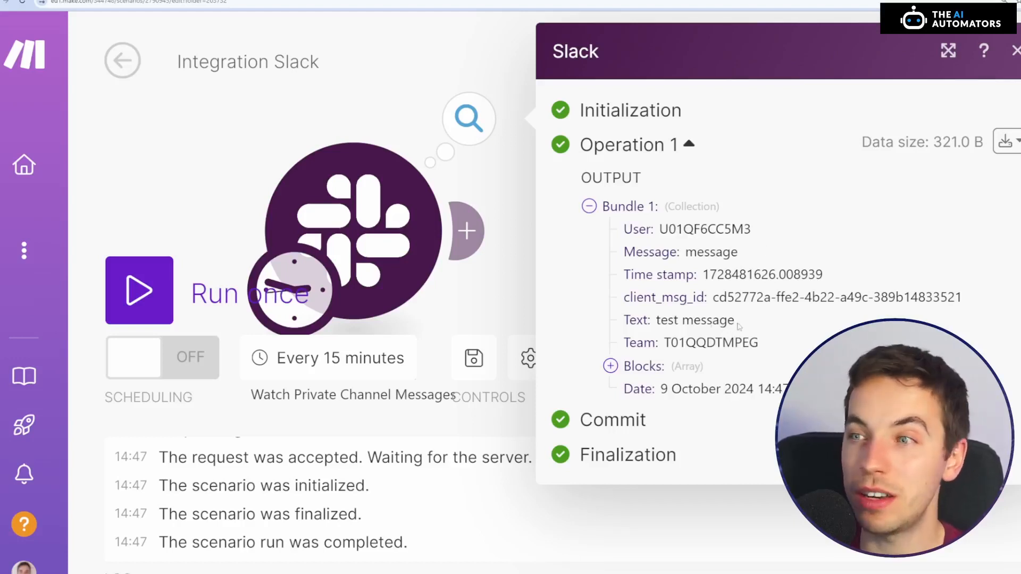
drag(734, 320, 635, 325)
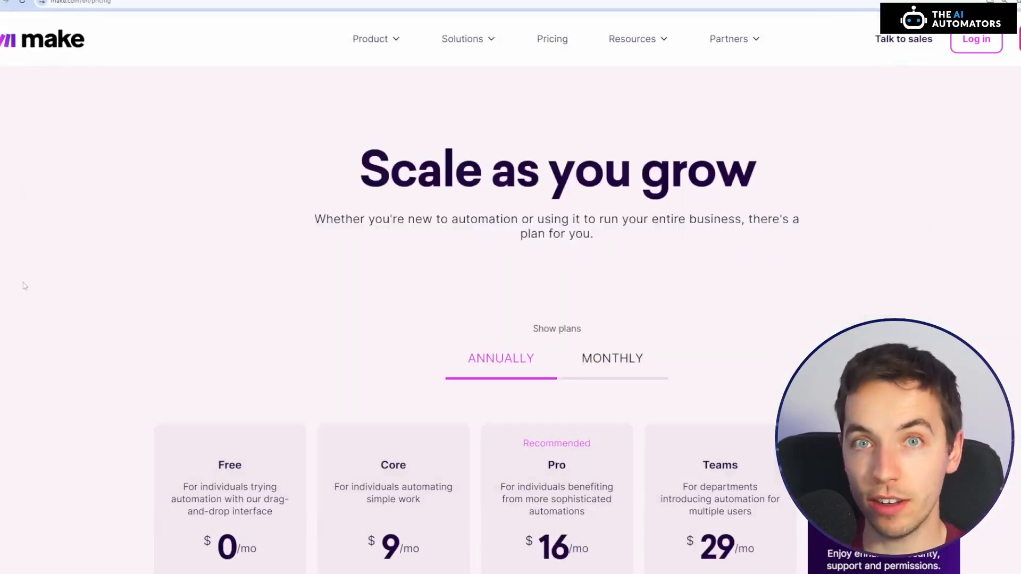
Review the Free and paid plans on Make's pricing page, comparing their prices and monthly operations allowances
scroll(45, 254, down, 4)
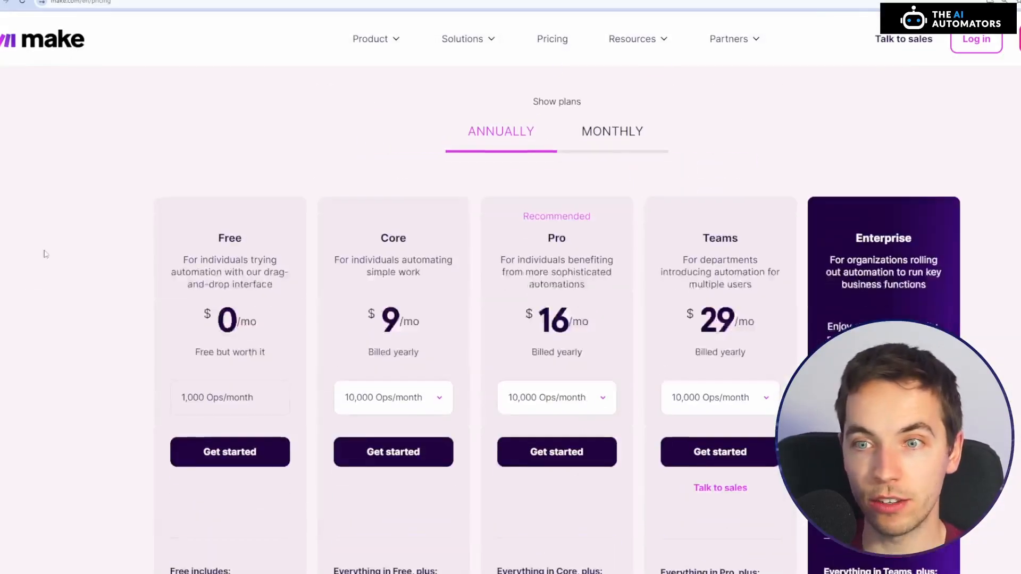
scroll(46, 254, down, 3)
scroll(270, 317, up, 2)
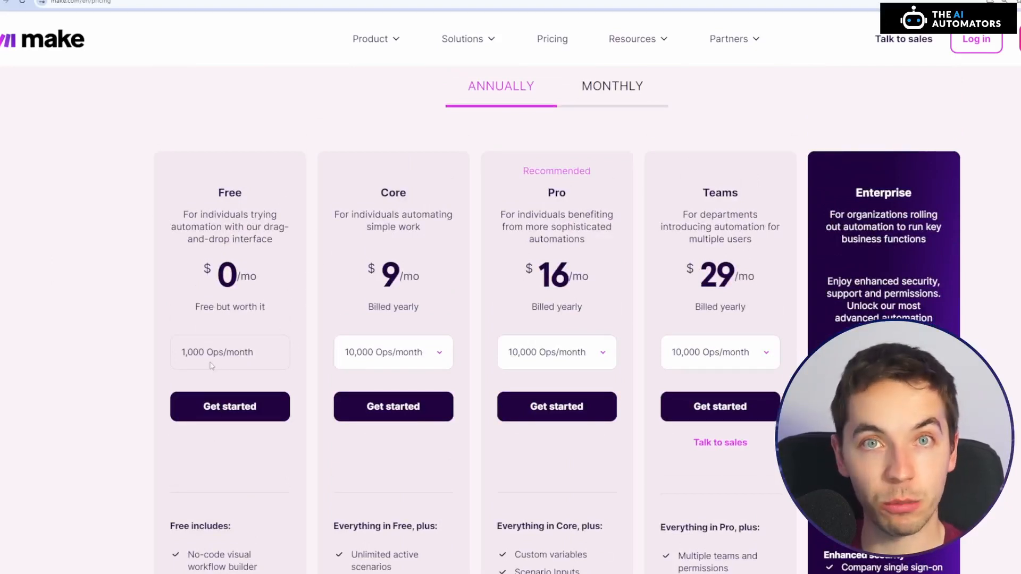
scroll(409, 353, down, 1)
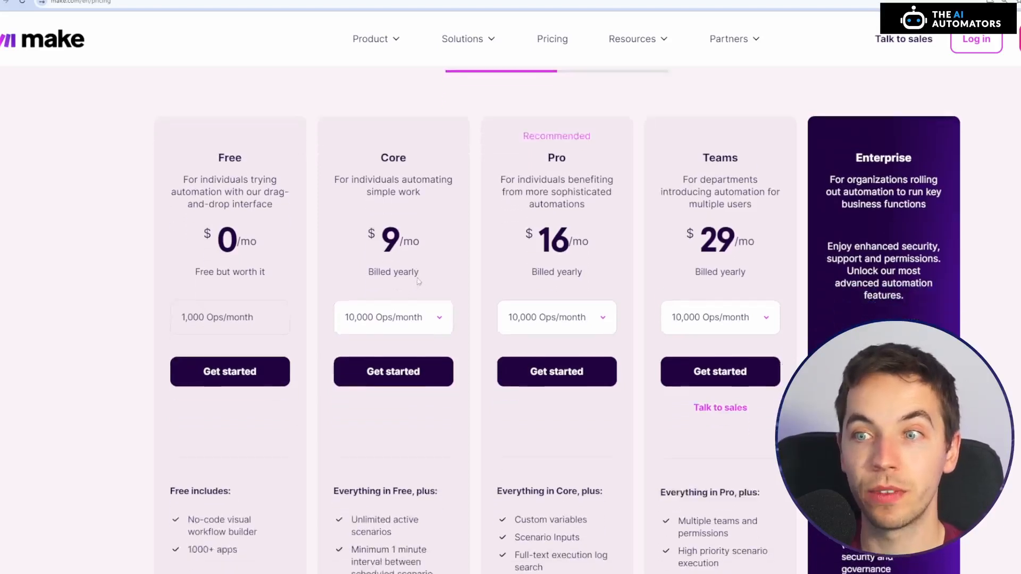